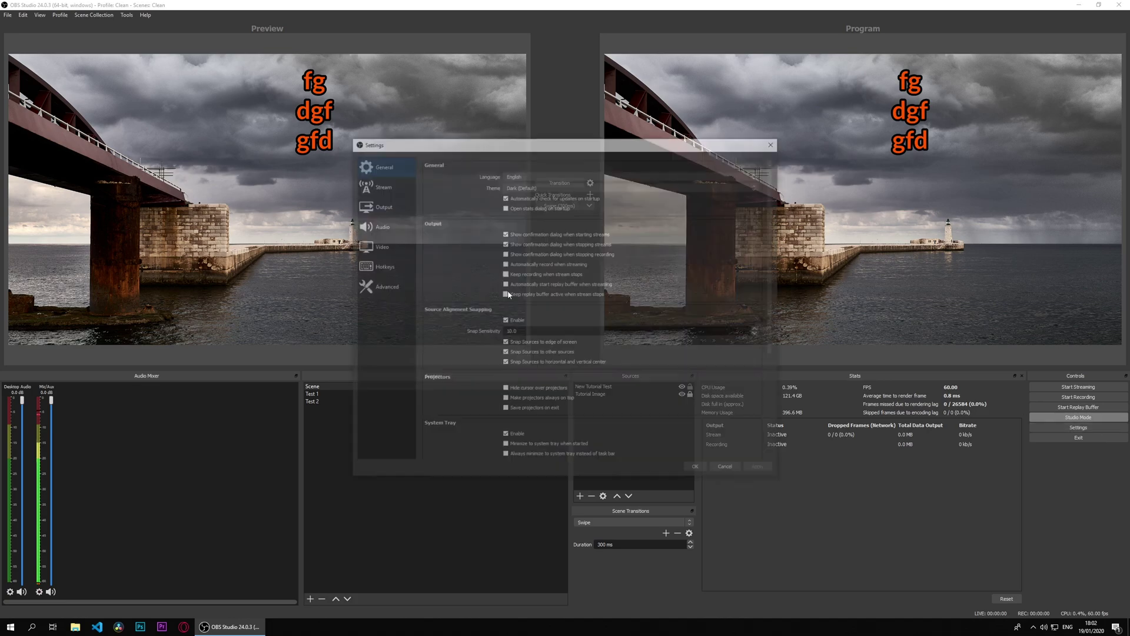
Open the advanced settings, try the Normal process priority, and set it back to Above Normal.
click(390, 291)
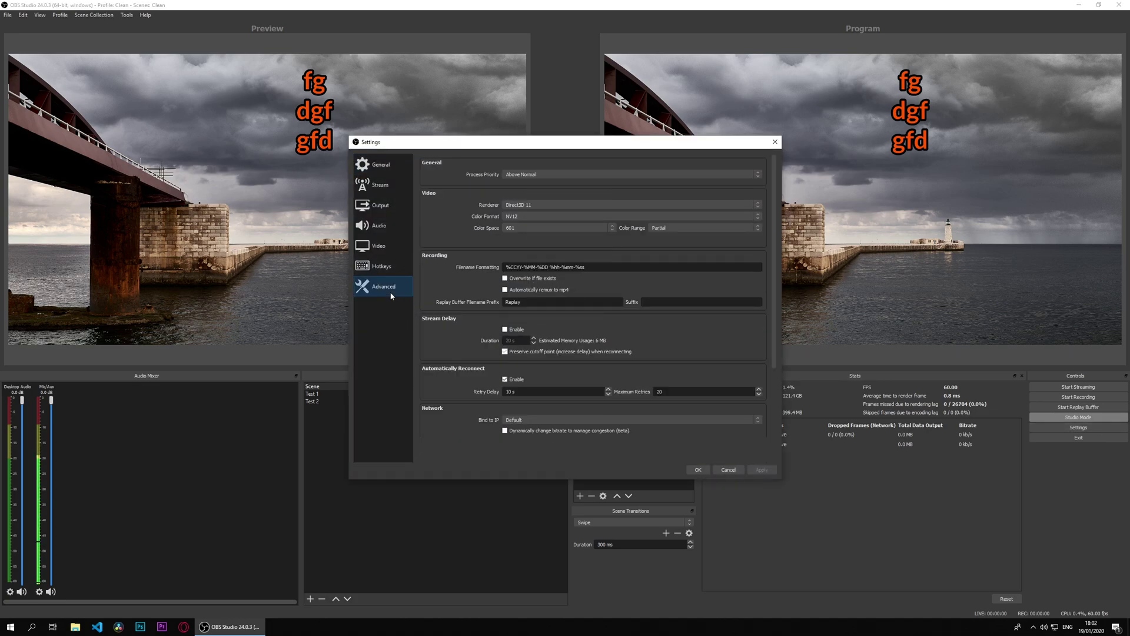
click(514, 176)
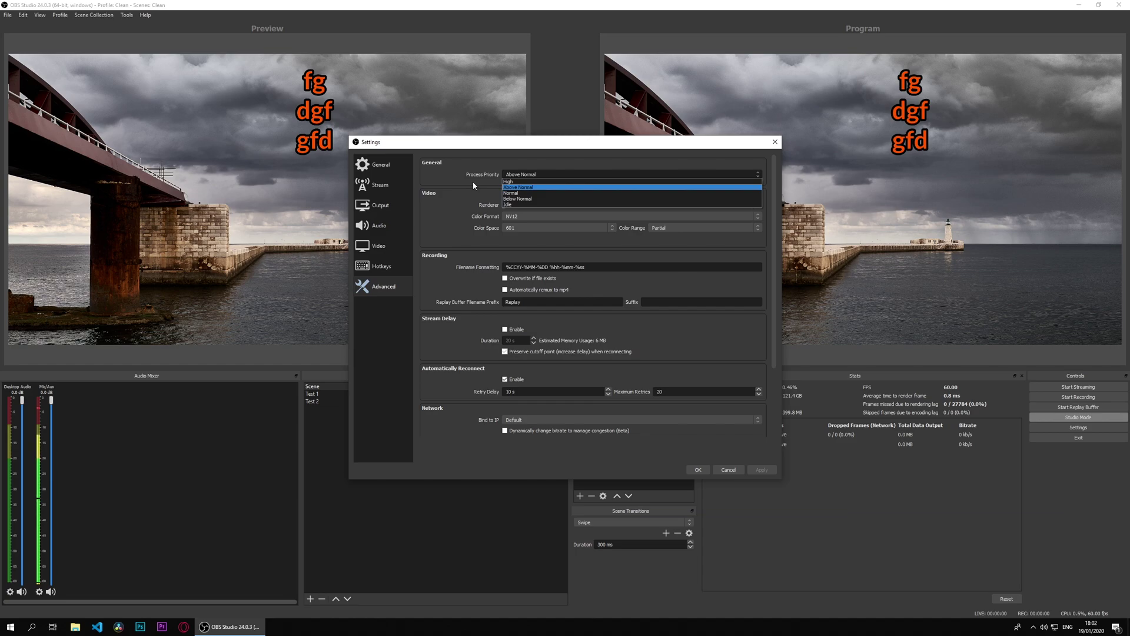
click(521, 194)
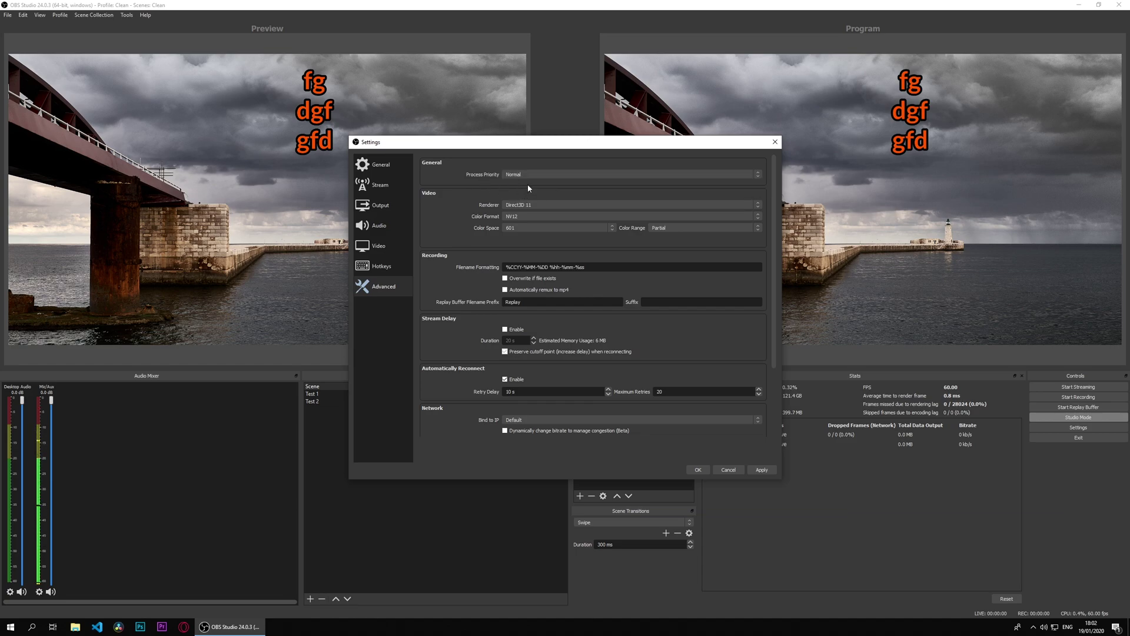
click(535, 172)
click(528, 191)
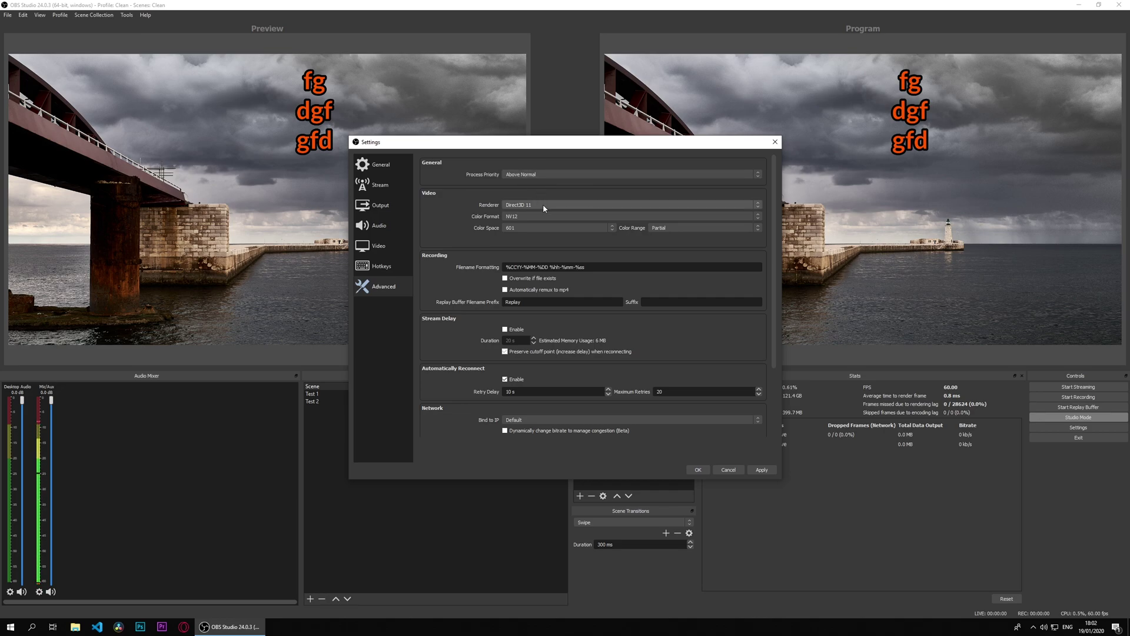
Review the available video renderer and color format options, and select NV12 as the color format.
click(543, 204)
click(544, 206)
click(517, 216)
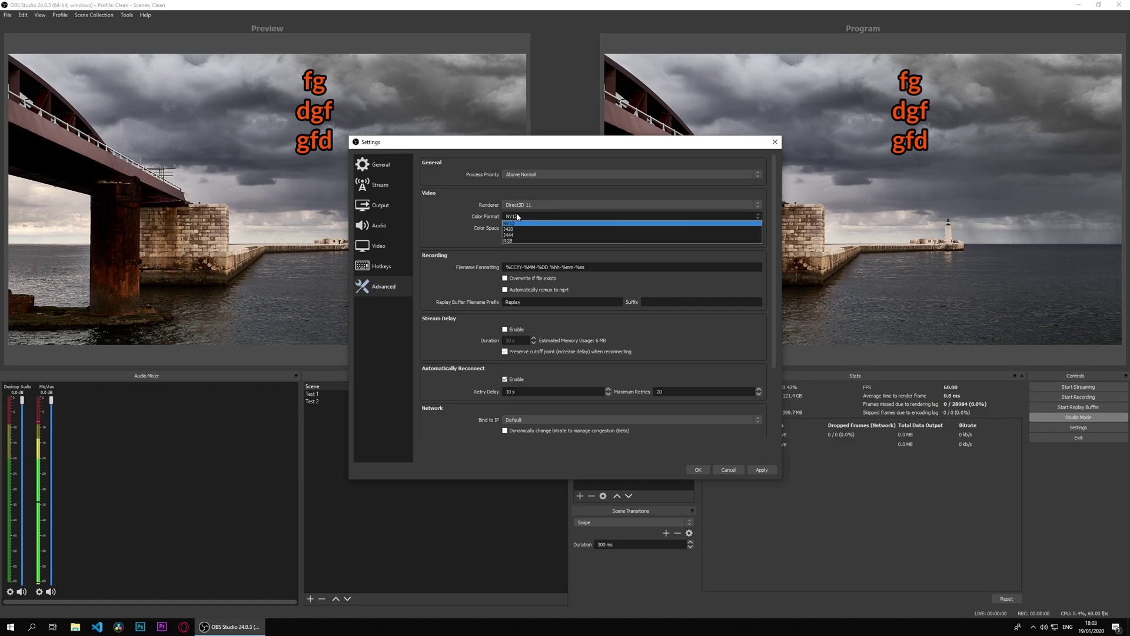
click(517, 216)
click(518, 216)
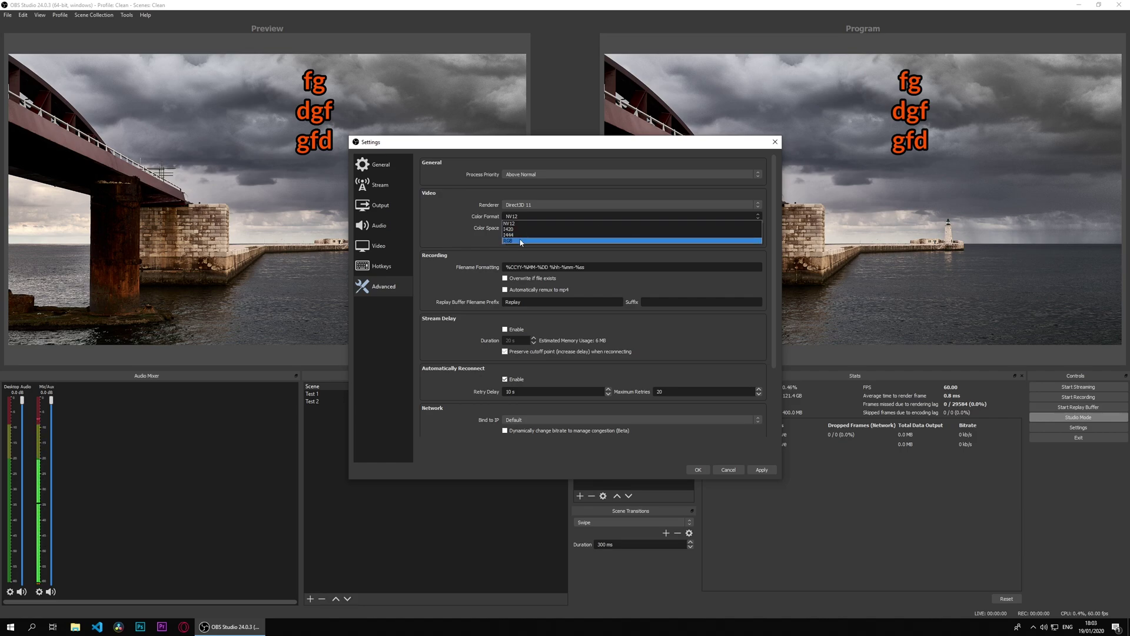
click(549, 223)
Compare the 709 and 601 color space options and set the video color space to 709.
click(549, 225)
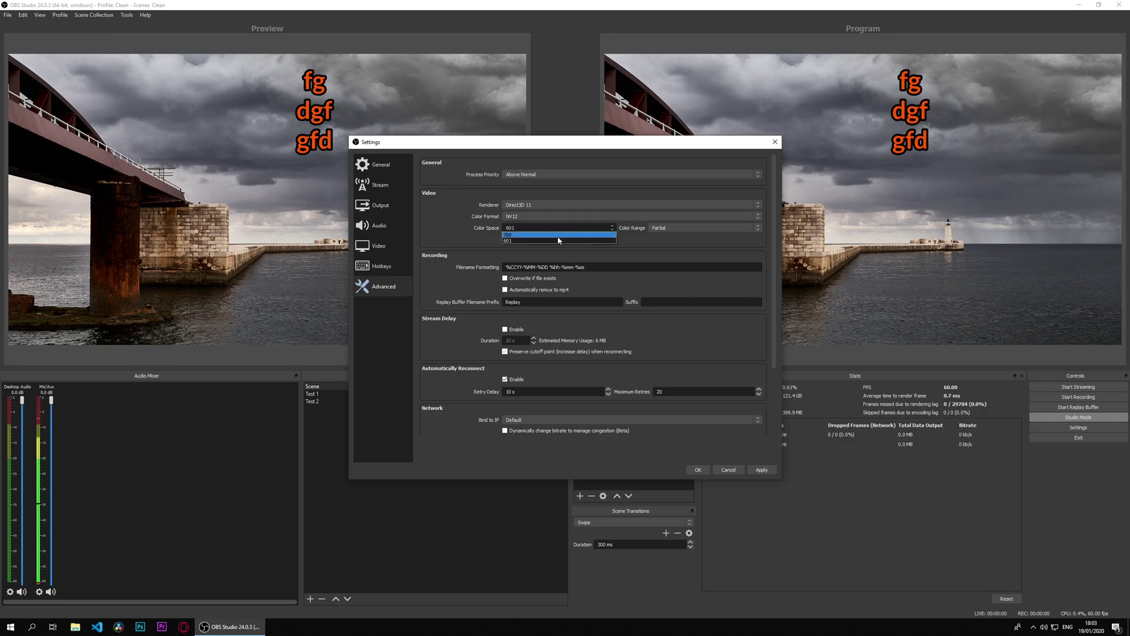
click(559, 234)
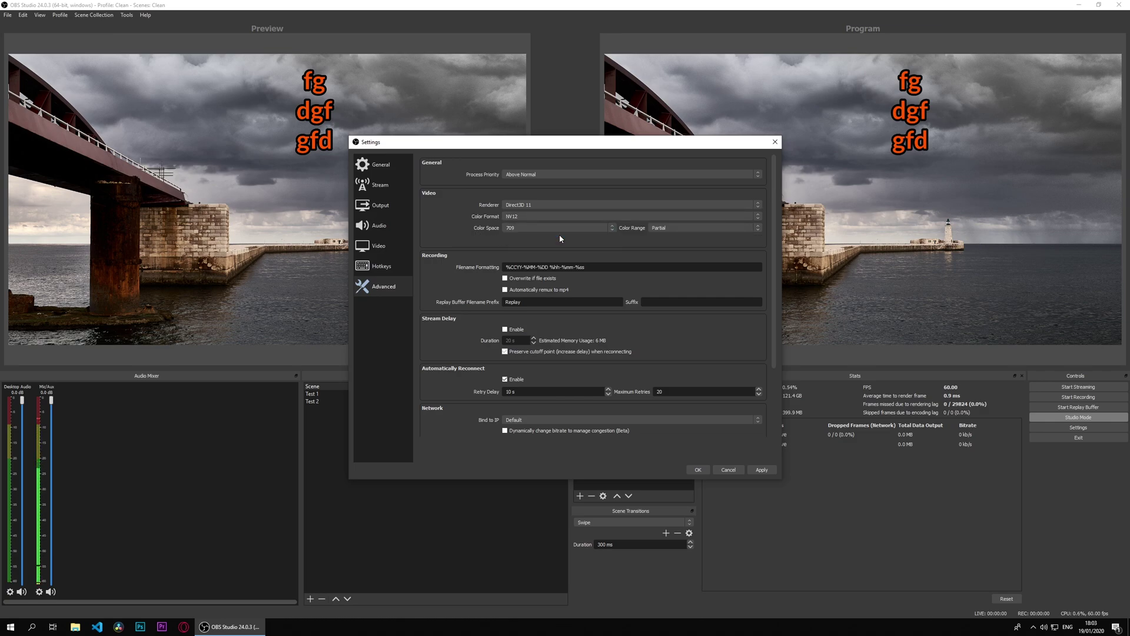
click(561, 226)
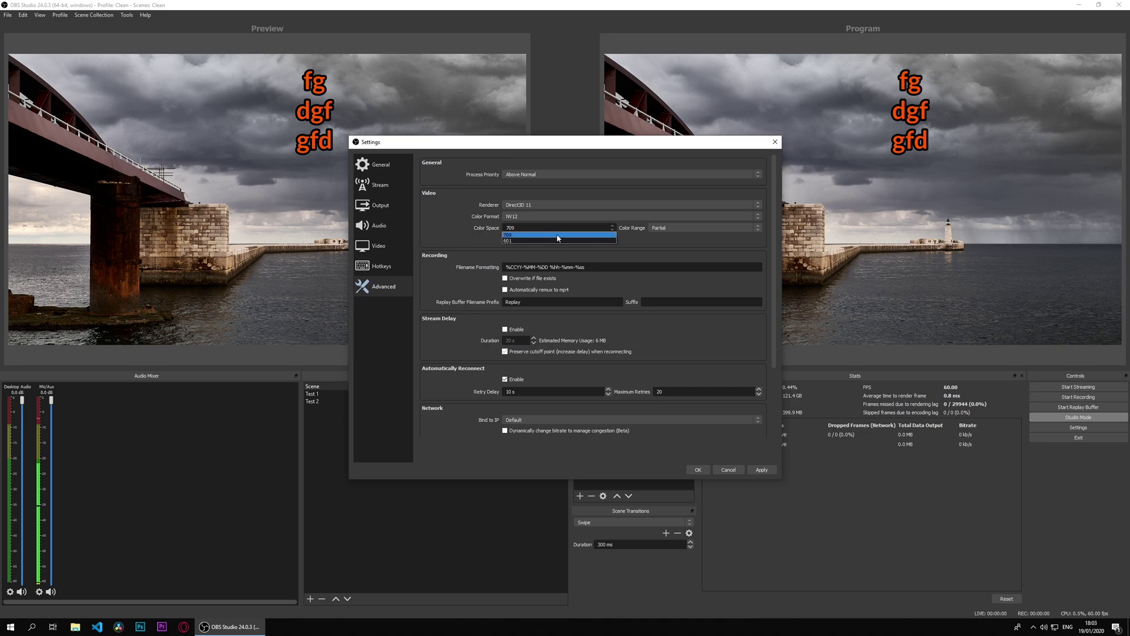
click(545, 240)
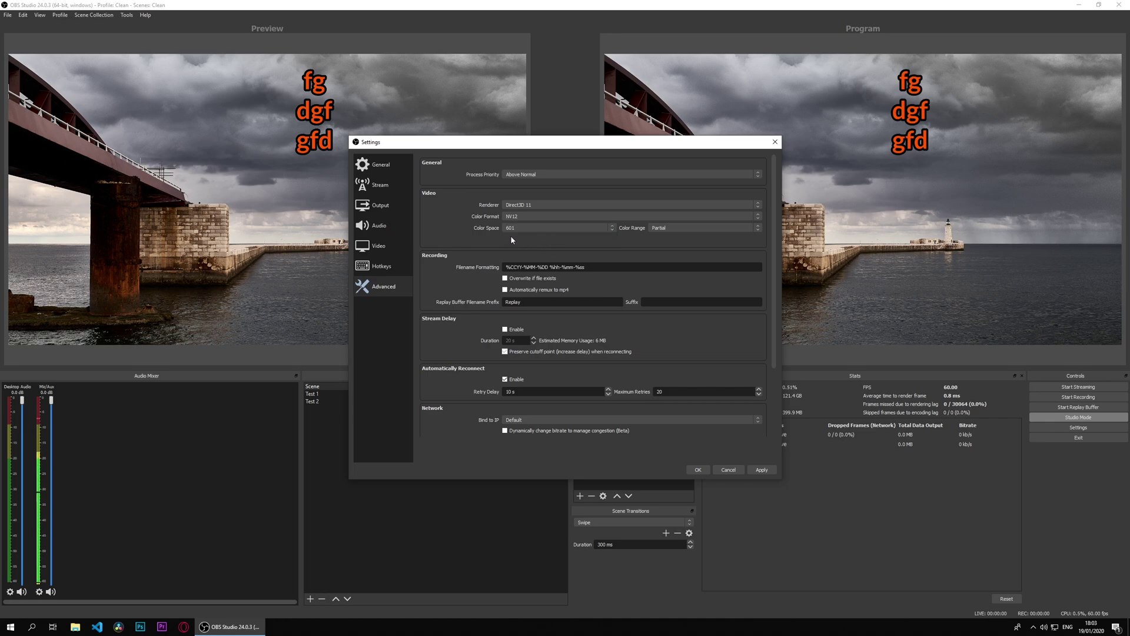
click(522, 229)
click(523, 227)
Set the video color range to Full and apply the changed settings.
click(661, 228)
click(660, 239)
click(662, 230)
click(664, 234)
click(665, 229)
click(666, 241)
click(761, 469)
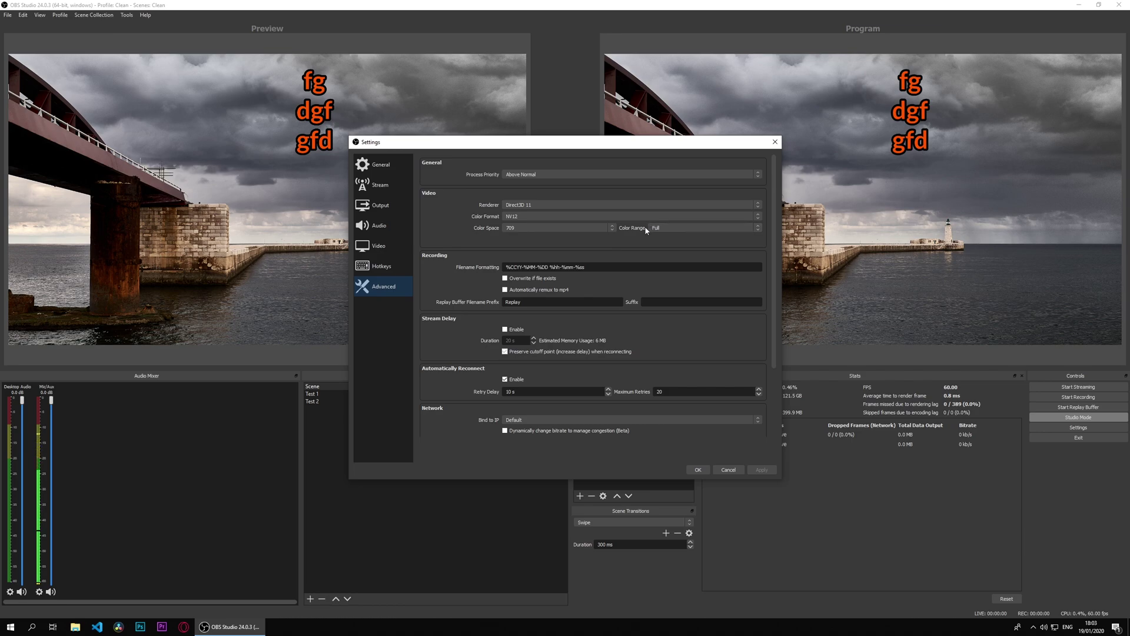
Examine the recording options for filename formatting, overwriting existing files, automatic remuxing to mp4 and the replay buffer filename prefix.
scroll(633, 245, down, 3)
scroll(529, 239, up, 2)
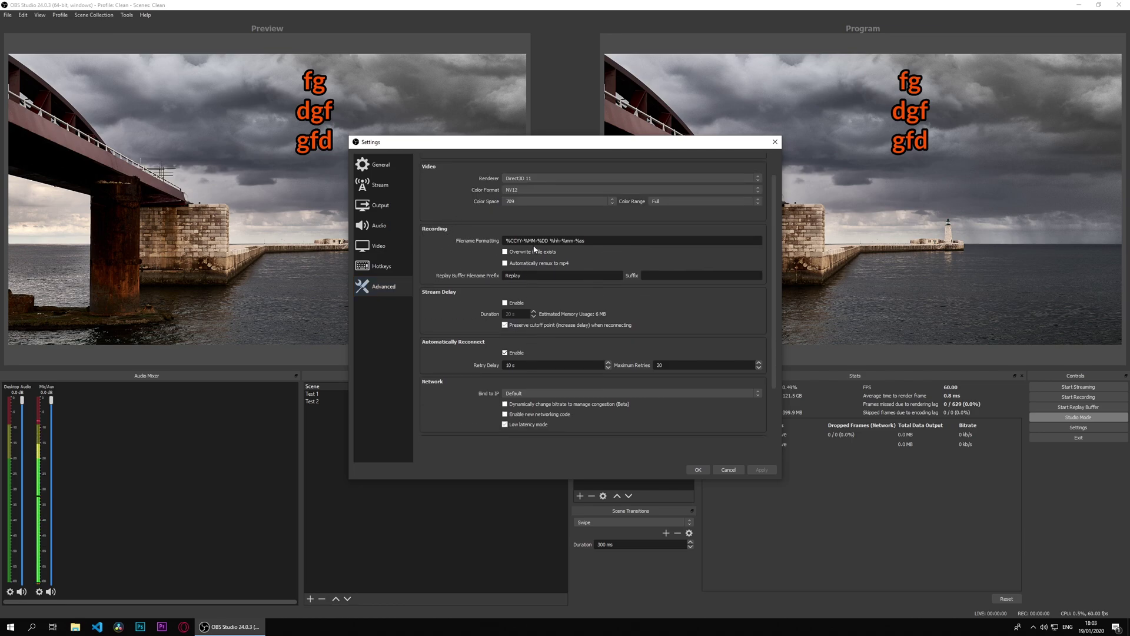
drag(592, 239, 464, 235)
click(603, 240)
click(534, 252)
click(534, 254)
click(528, 266)
drag(523, 275, 499, 272)
click(506, 241)
drag(506, 240, 585, 241)
click(556, 235)
drag(518, 275, 505, 275)
click(526, 279)
Enable the stream delay and set its duration to 600 s.
scroll(677, 298, down, 3)
click(510, 242)
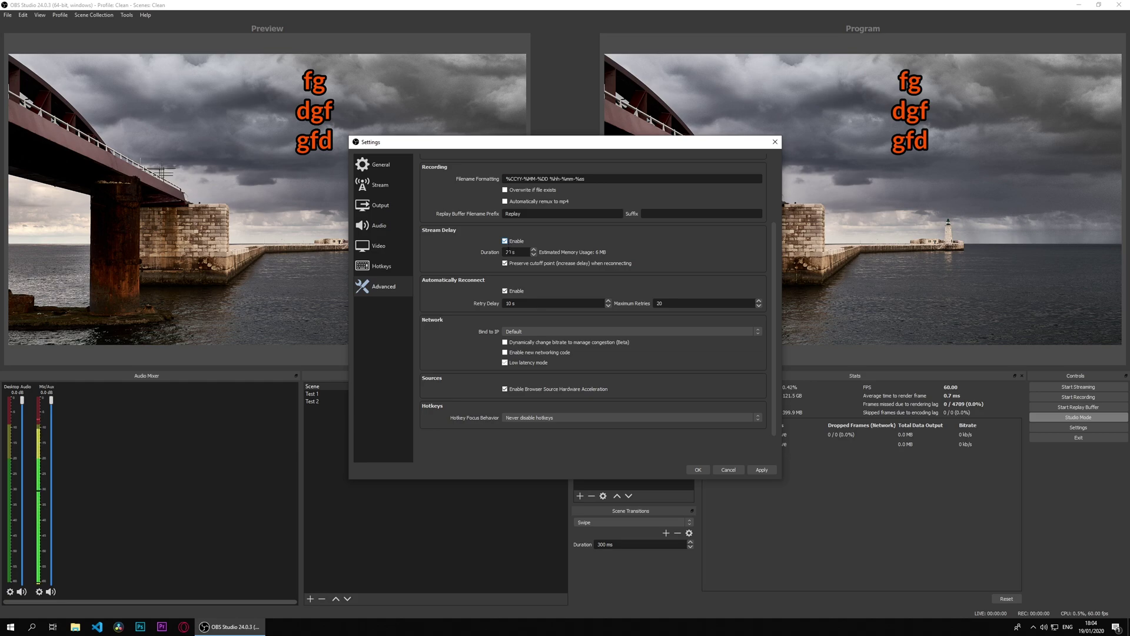
drag(508, 251, 409, 260)
text(600)
Try lowering the automatic reconnect retry delay and maximum retries by one step each, restoring both to 10 s and 20.
click(608, 306)
click(608, 301)
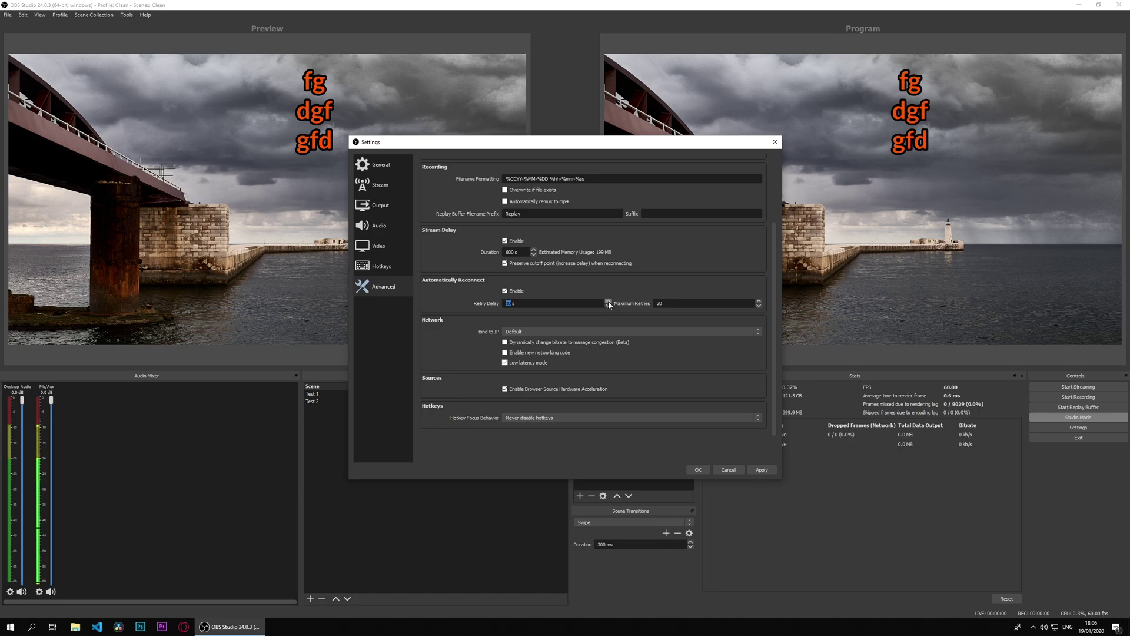
click(759, 306)
click(759, 302)
Review the network addresses available for Bind to IP and select Default.
click(564, 333)
click(564, 334)
click(537, 331)
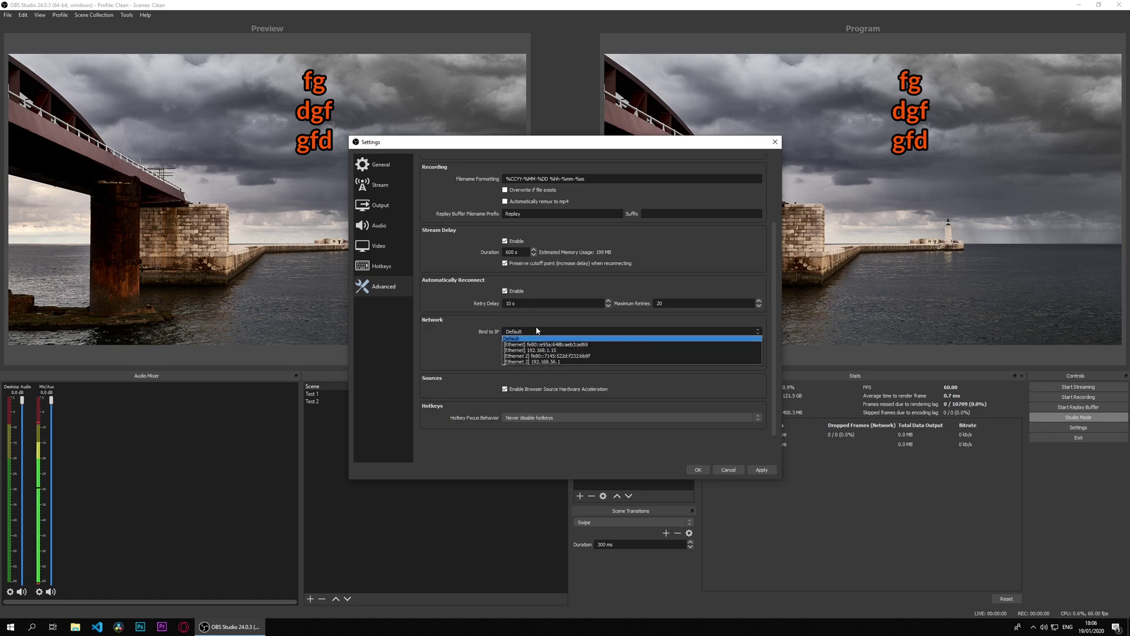
click(533, 339)
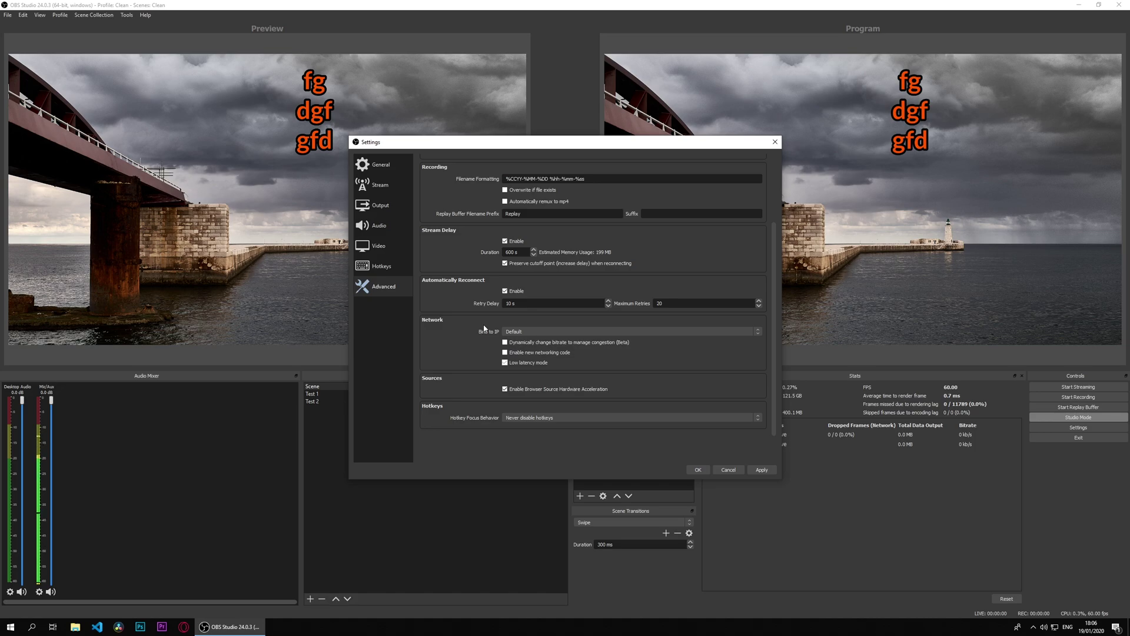
click(525, 331)
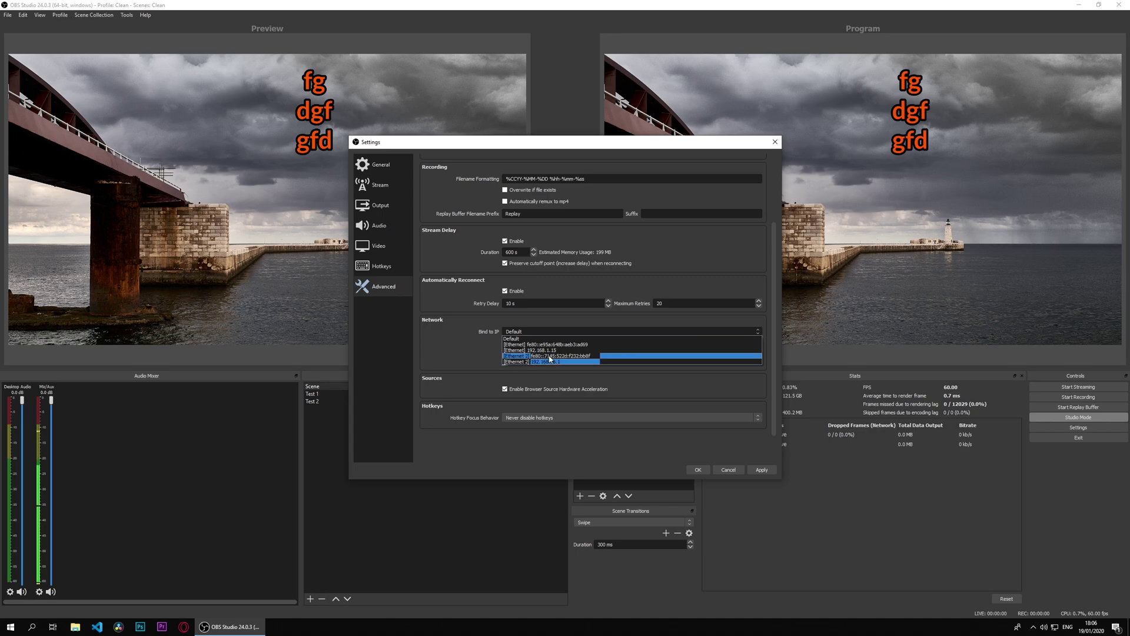
click(547, 339)
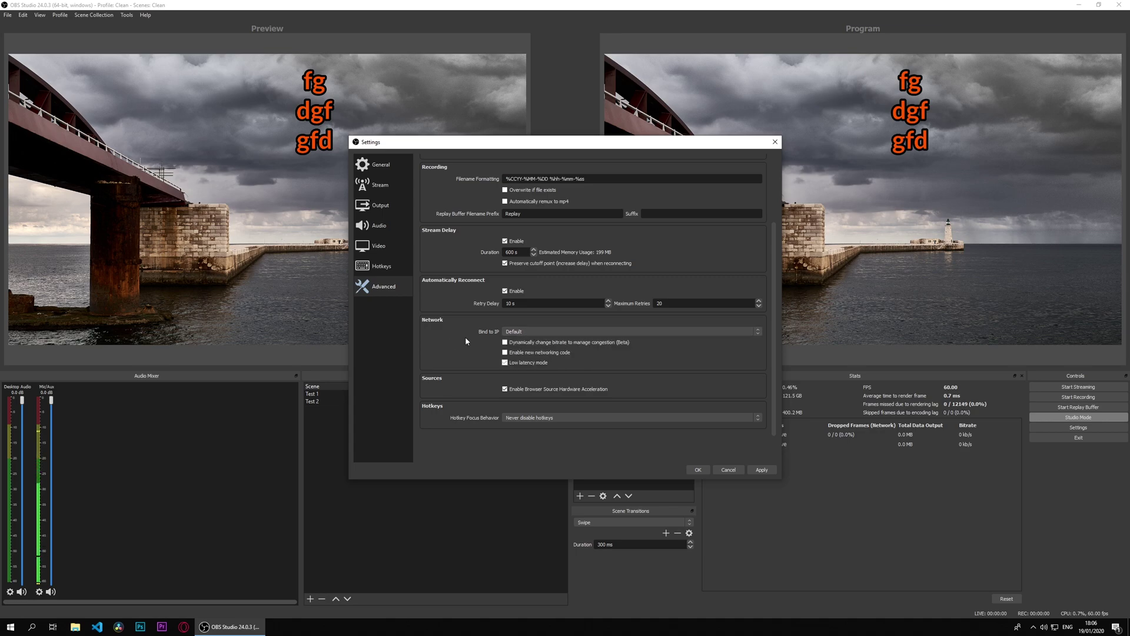
Try the option that dynamically changes bitrate to manage congestion, and switch it off again.
click(520, 345)
mouse_move(549, 346)
click(596, 342)
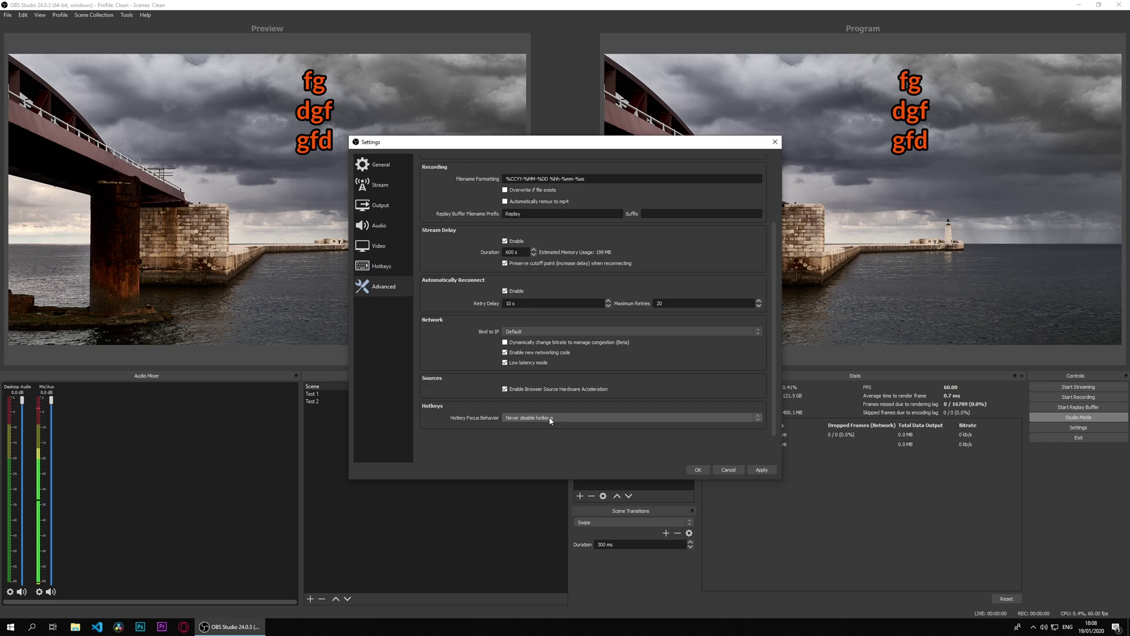
Review the hotkey focus behavior options and select Never disable hotkeys.
click(551, 418)
click(550, 419)
click(589, 417)
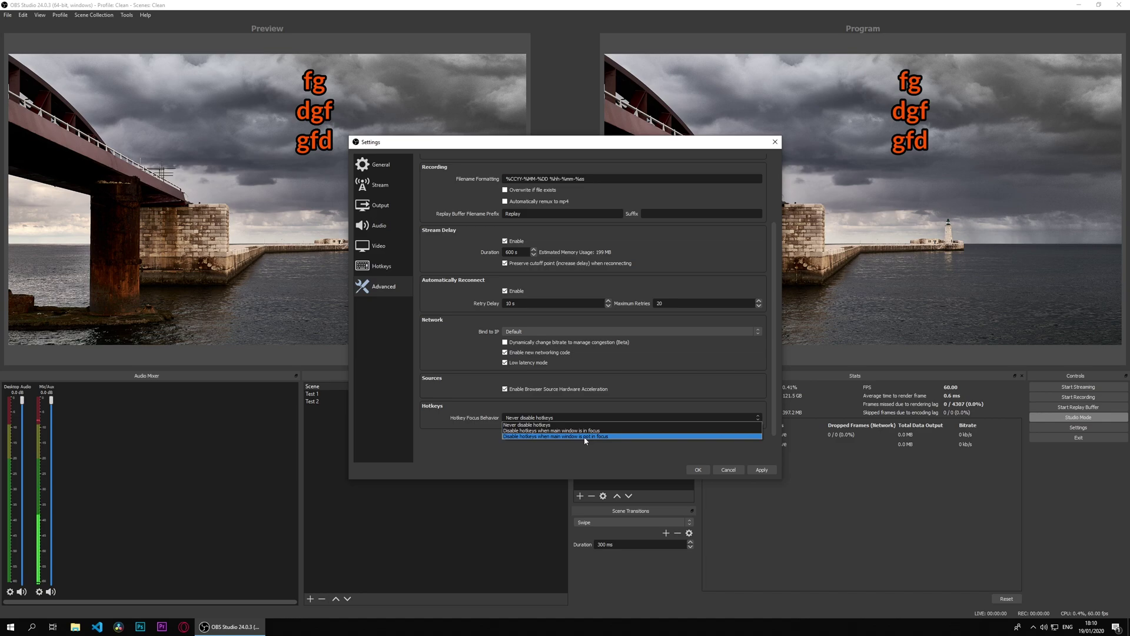
click(542, 425)
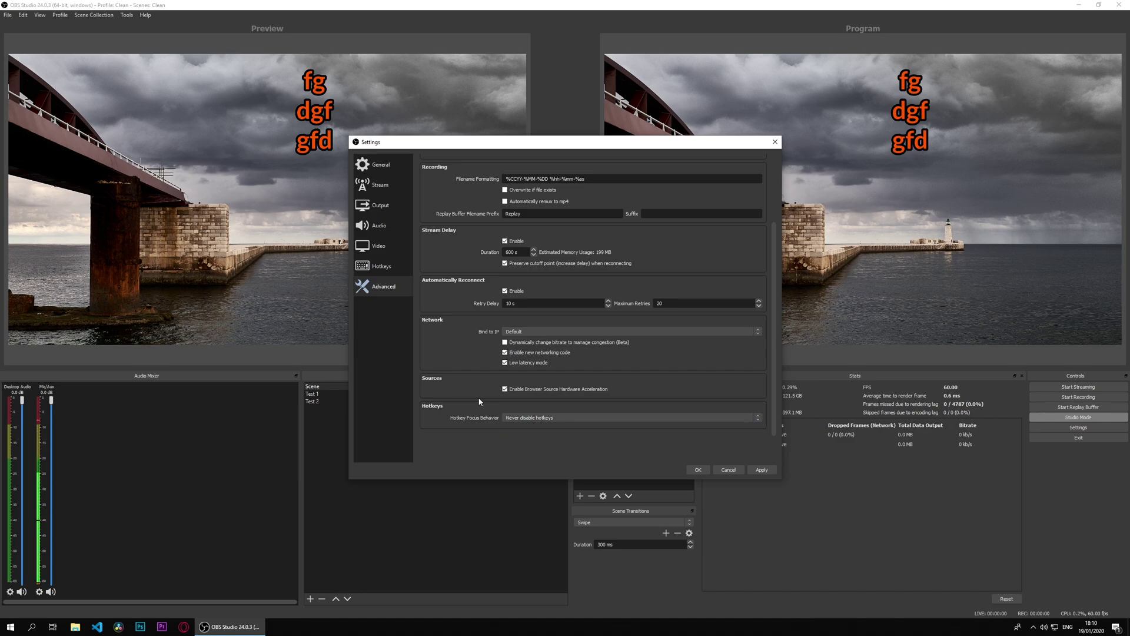